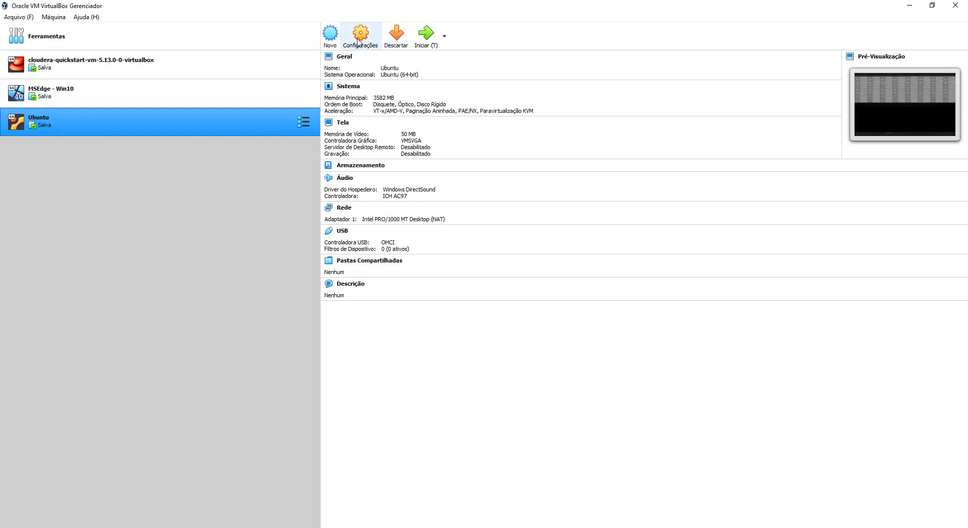
Start creating a new virtual machine and name it UbuntuES.
{"action": "left_click", "coordinate": [331, 34]}
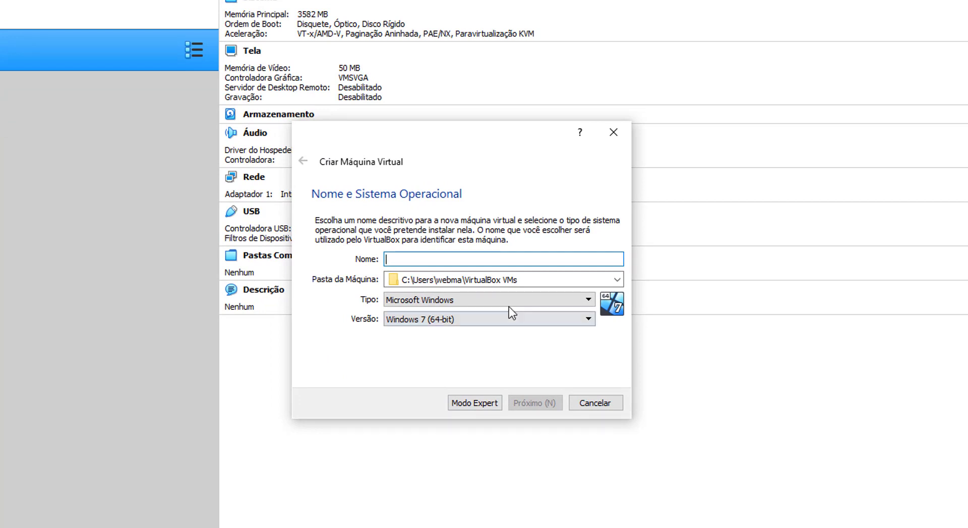
{"action": "left_click", "coordinate": [395, 259]}
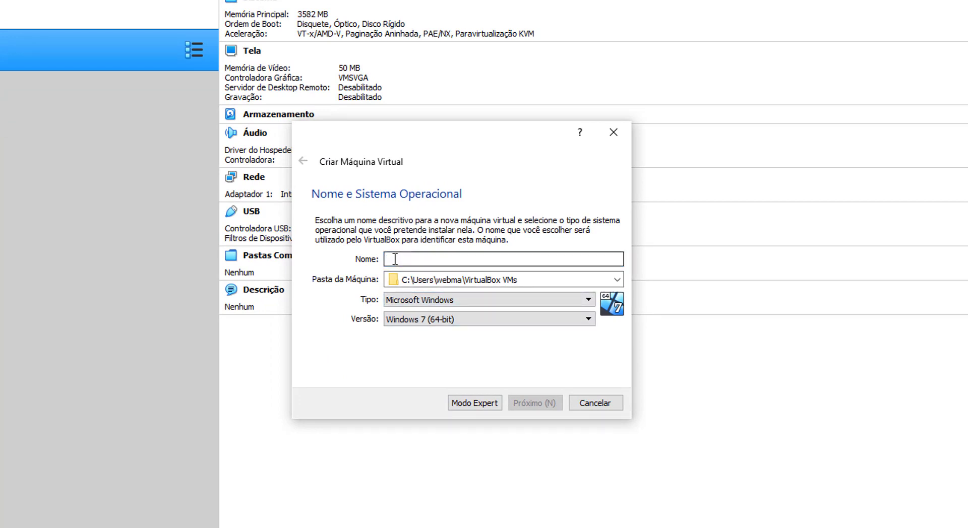
{"action": "type", "text": "U"}
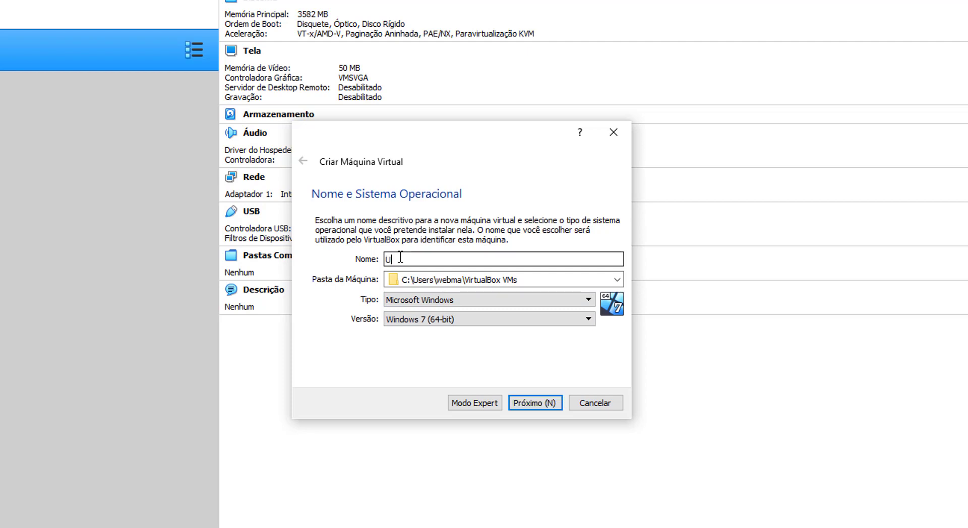
{"action": "type", "text": "buntu"}
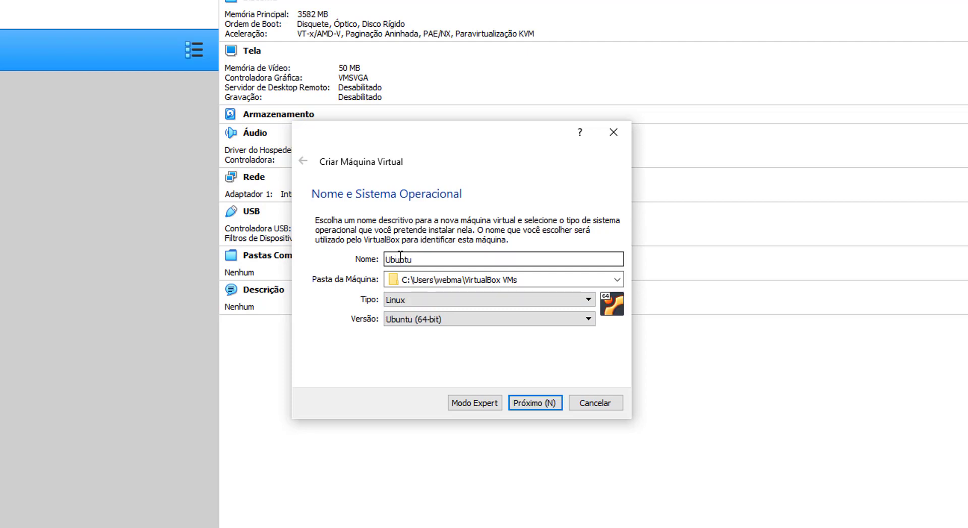
{"action": "type", "text": "ES"}
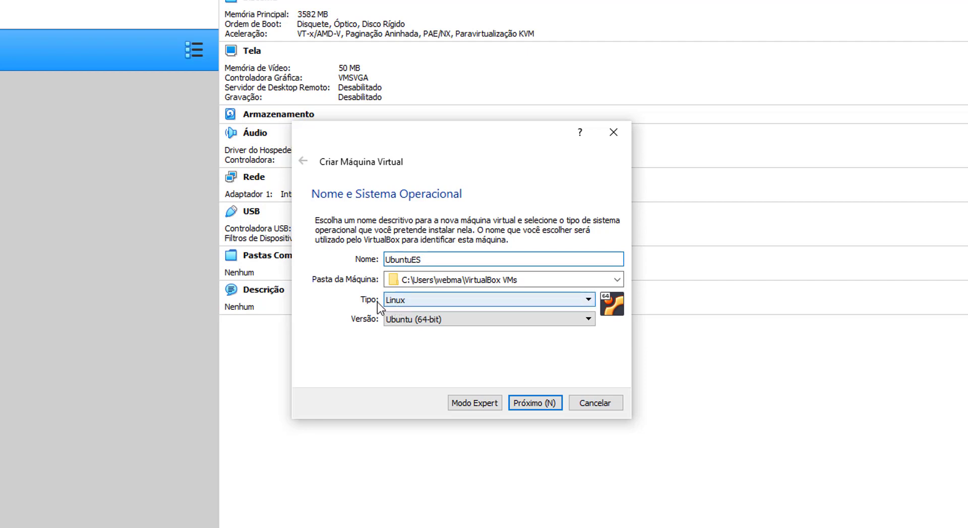
Keep Linux as the new machine's type, choose Ubuntu (64-bit) as its version and continue to the memory size.
{"action": "left_click", "coordinate": [588, 300]}
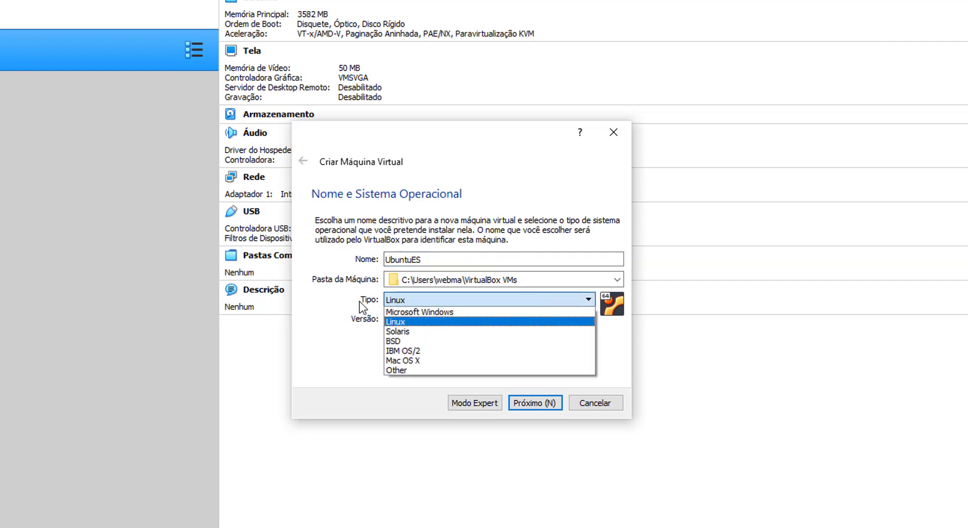
{"action": "left_click", "coordinate": [364, 325]}
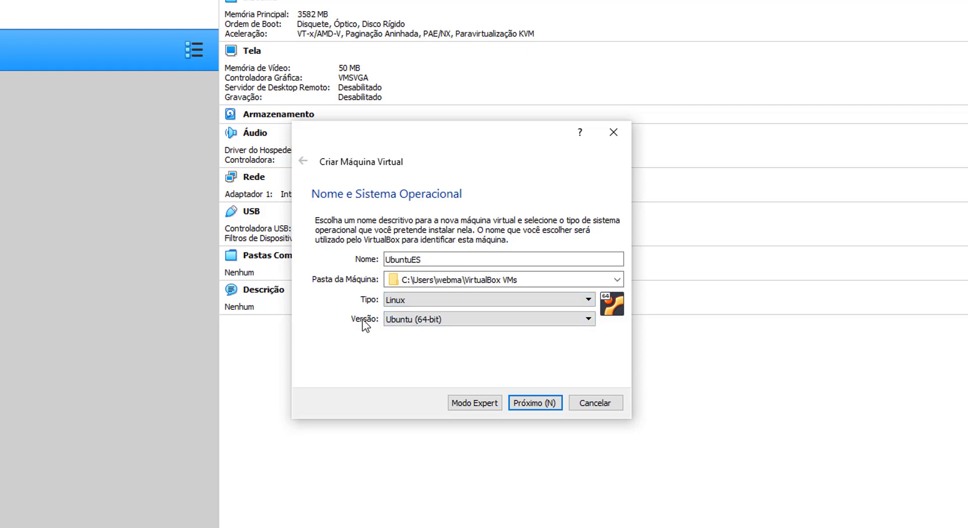
{"action": "left_click", "coordinate": [464, 323]}
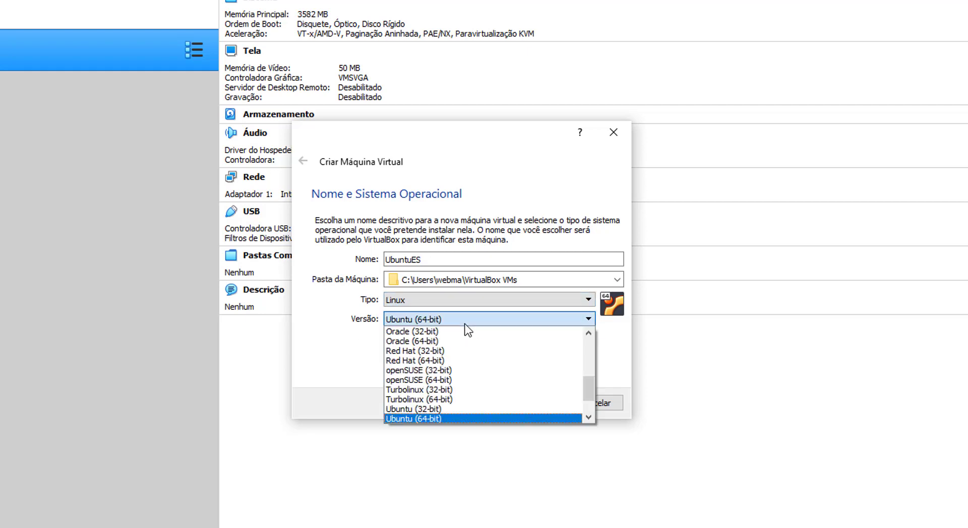
{"action": "scroll", "coordinate": [592, 396], "scroll_direction": "down", "scroll_amount": 2}
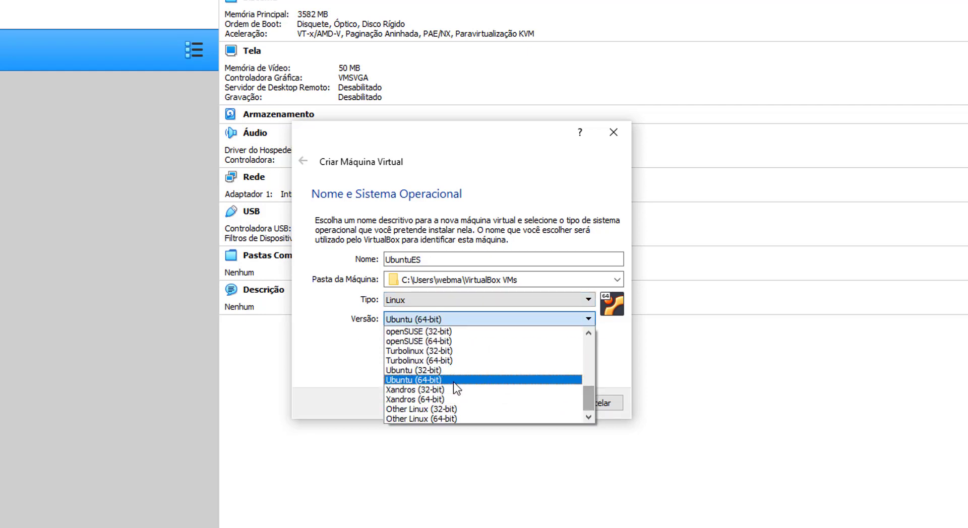
{"action": "left_click", "coordinate": [447, 380]}
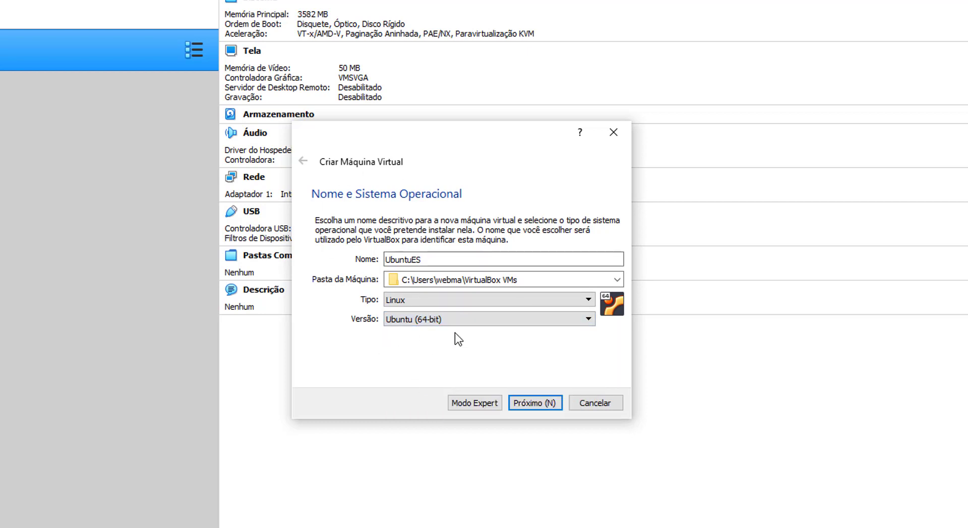
{"action": "left_click", "coordinate": [539, 405]}
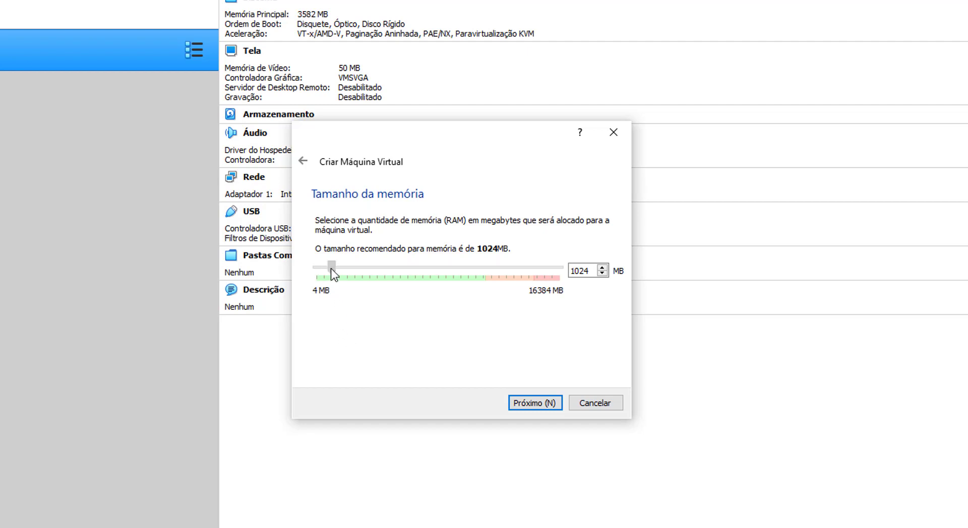
Allocate 6153 MB of RAM to the new virtual machine and continue to the hard disk setup.
{"action": "left_click_drag", "start_coordinate": [330, 268], "coordinate": [376, 273]}
{"action": "left_click_drag", "start_coordinate": [377, 271], "coordinate": [407, 267]}
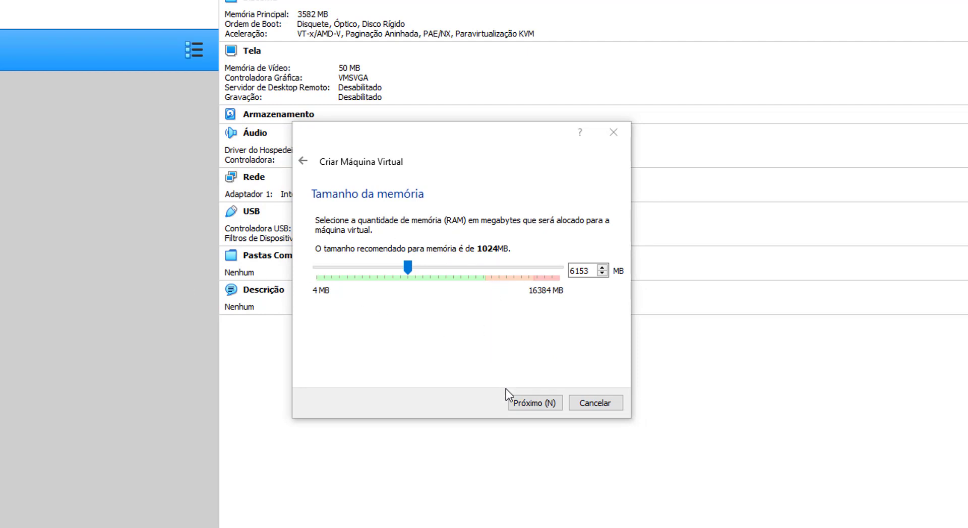
{"action": "left_click", "coordinate": [539, 406]}
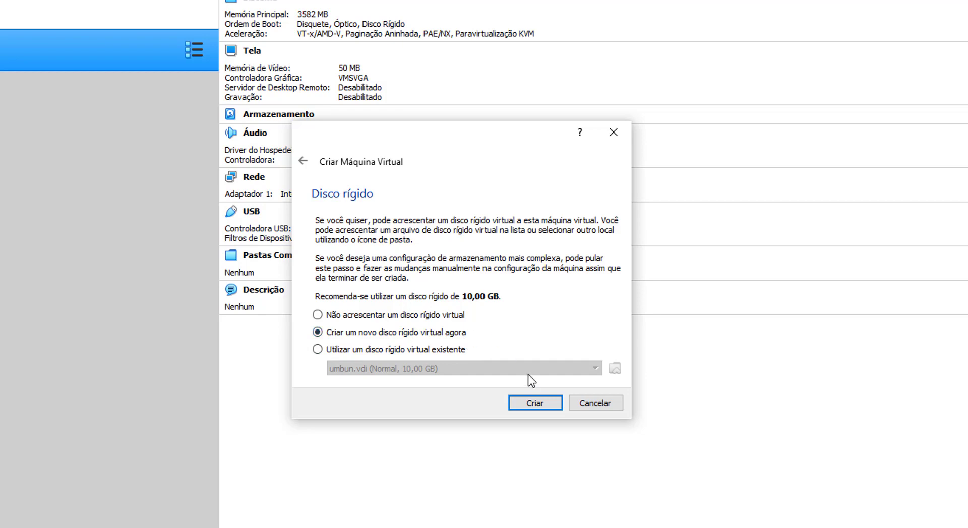
Create a new virtual hard disk for the machine, using the VDI file type and dynamically allocated storage.
{"action": "left_click", "coordinate": [536, 404]}
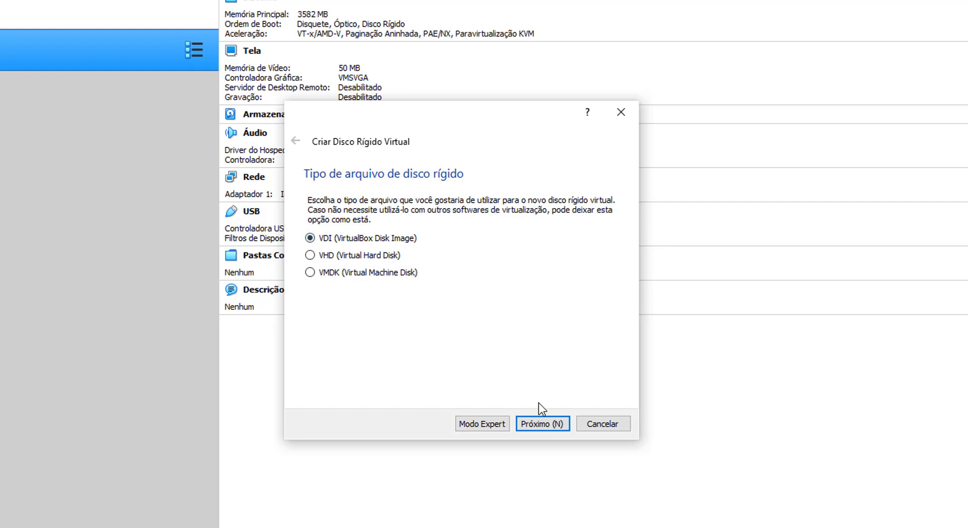
{"action": "left_click", "coordinate": [539, 427]}
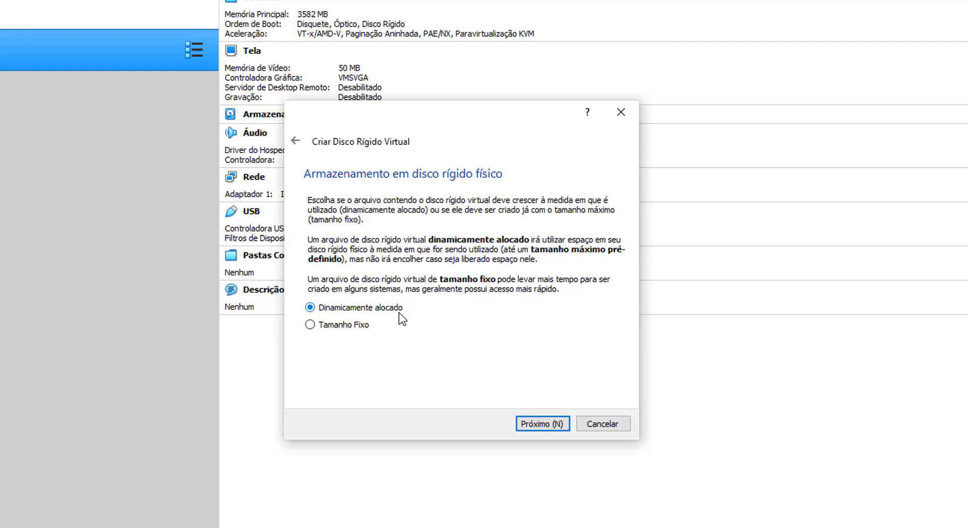
{"action": "left_click", "coordinate": [669, 313]}
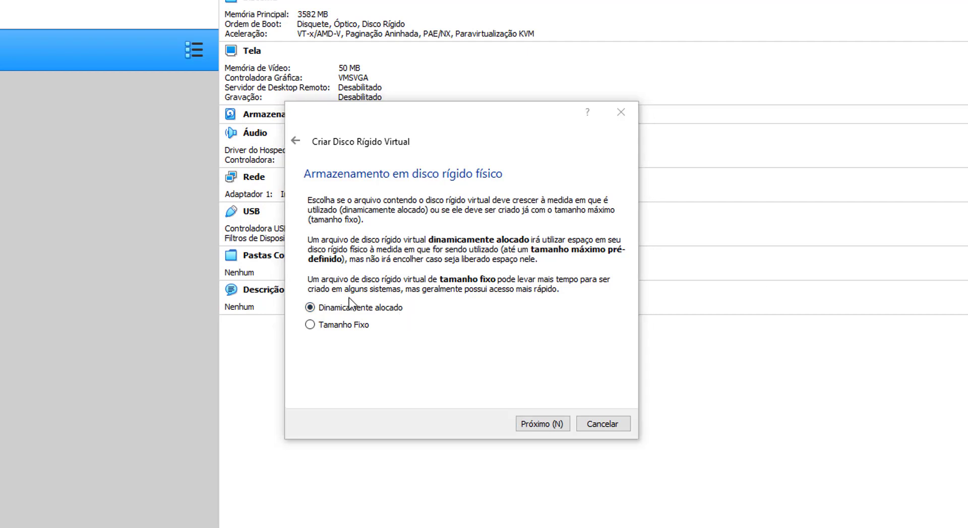
{"action": "left_click", "coordinate": [546, 428]}
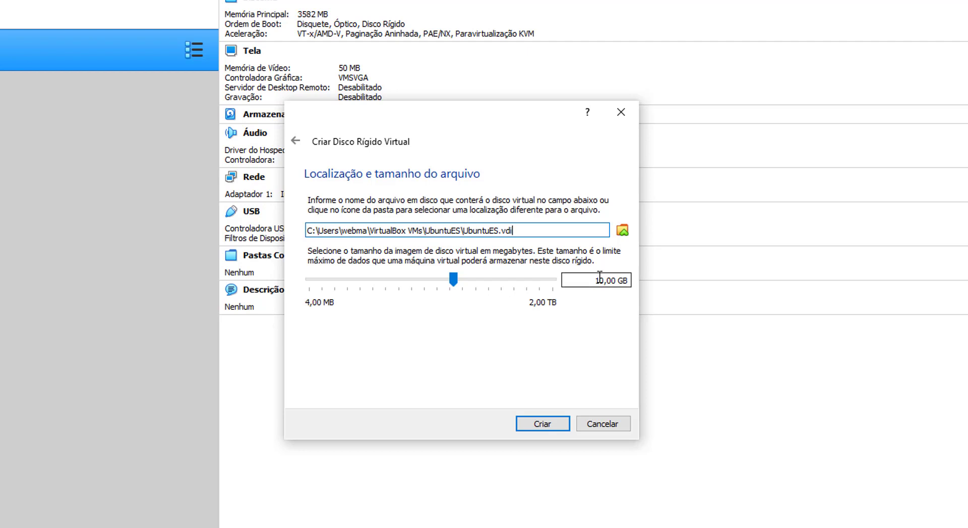
Set the virtual disk size to 20,00 GB and create the disk.
{"action": "left_click_drag", "start_coordinate": [595, 279], "coordinate": [602, 280]}
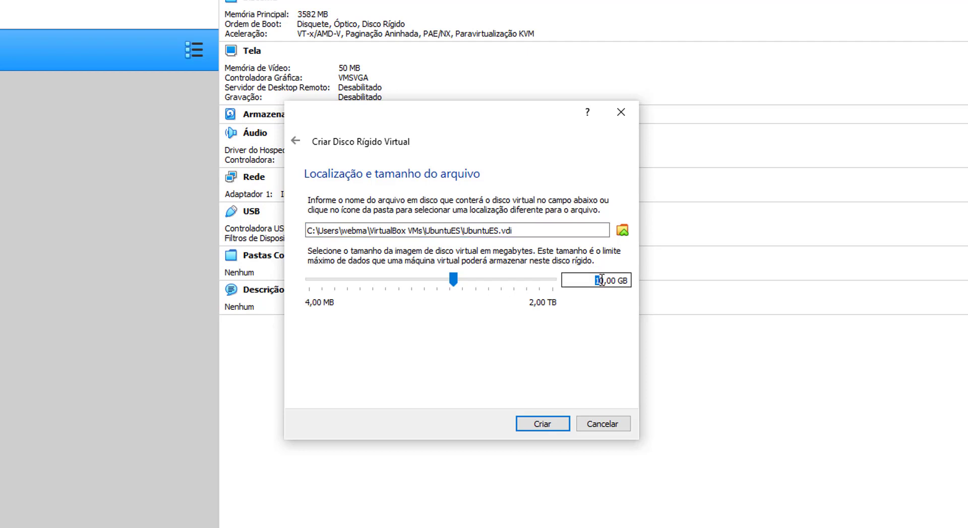
{"action": "type", "text": "2"}
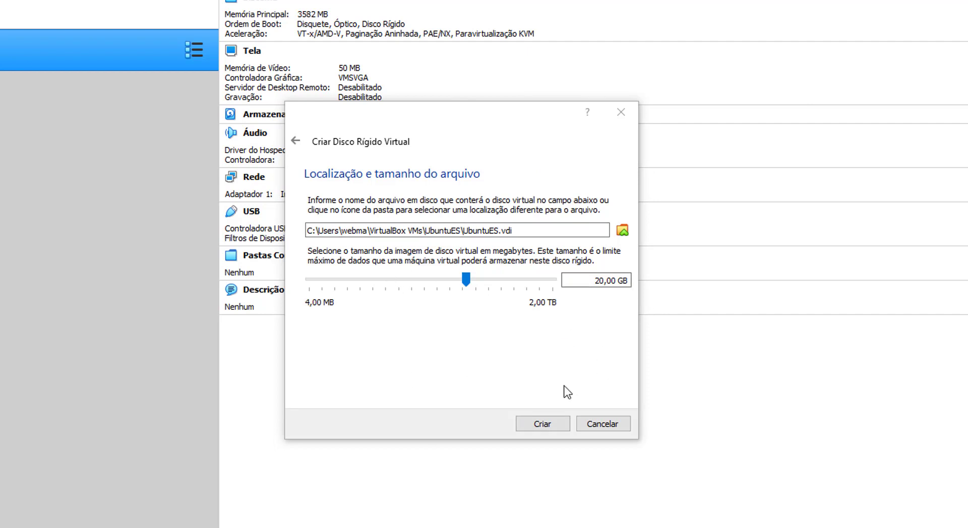
{"action": "left_click", "coordinate": [550, 426]}
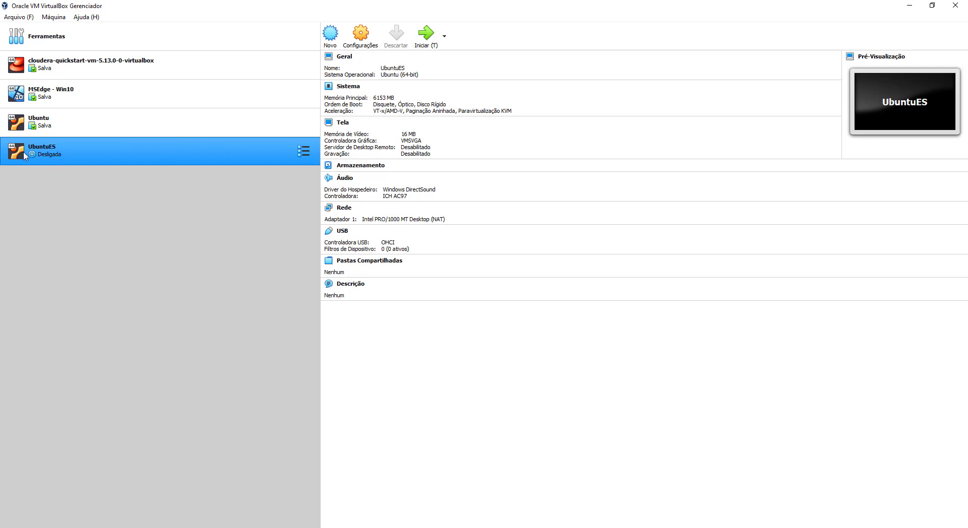
Open the storage settings of the UbuntuES machine, review its attached devices and select the IDE controller.
{"action": "left_click", "coordinate": [359, 41]}
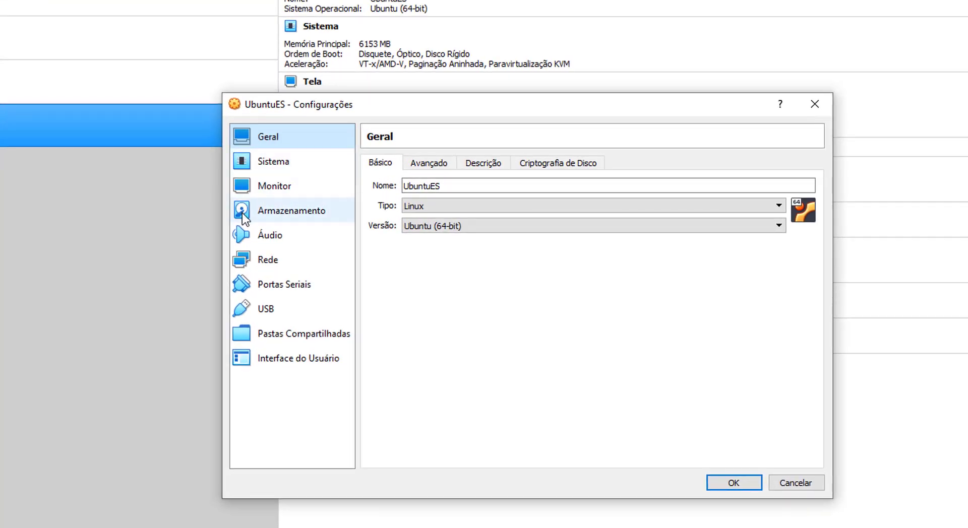
{"action": "left_click", "coordinate": [261, 215]}
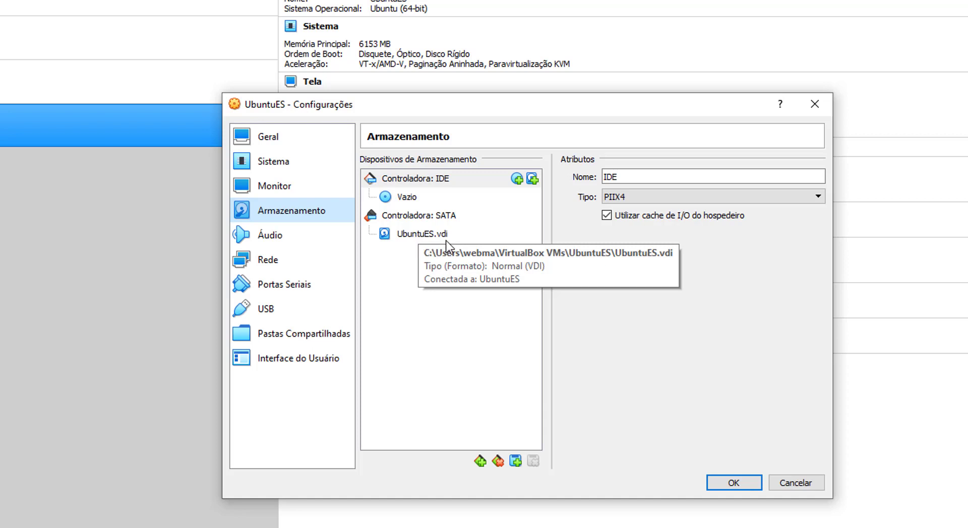
{"action": "left_click", "coordinate": [447, 237]}
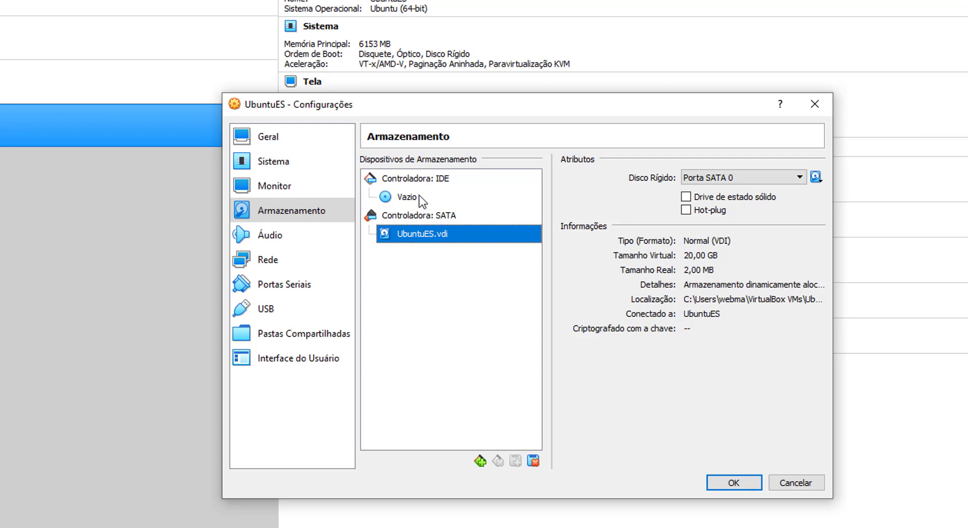
{"action": "left_click", "coordinate": [413, 177]}
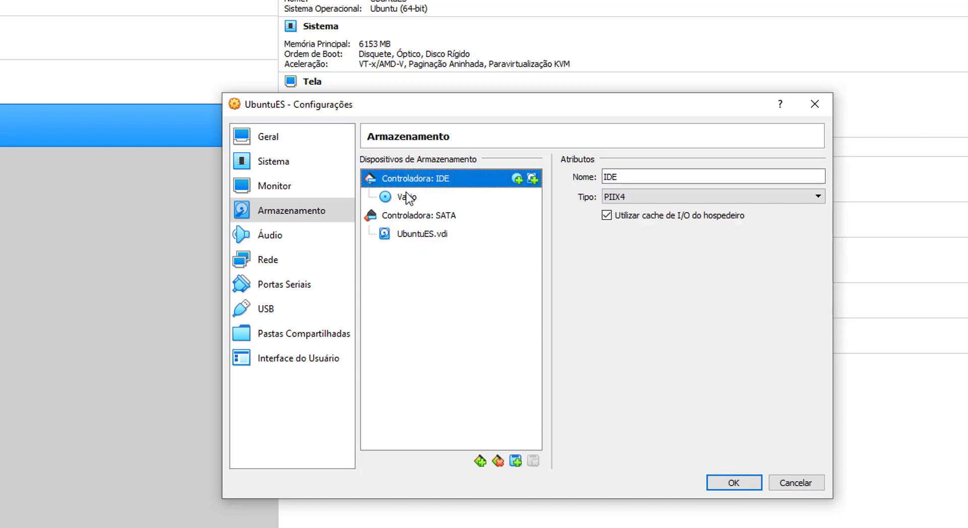
{"action": "left_click", "coordinate": [408, 198]}
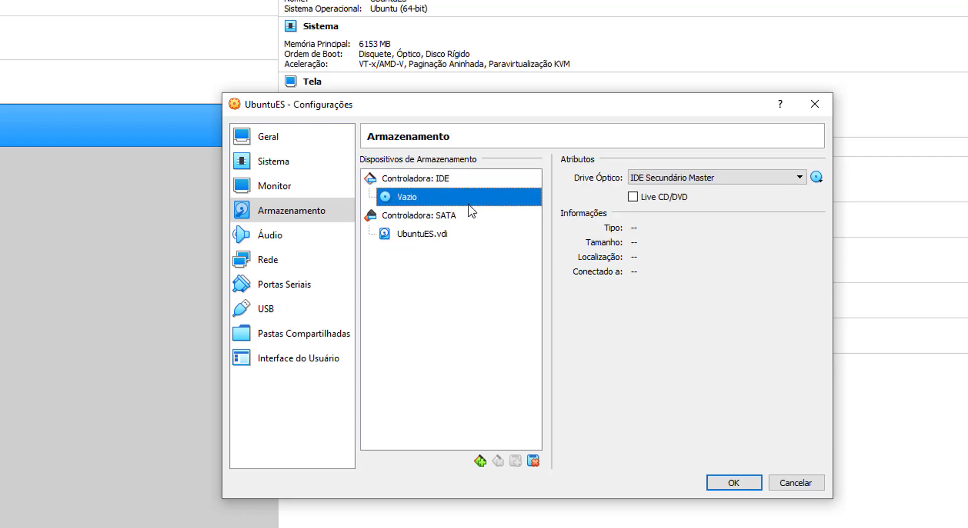
{"action": "left_click", "coordinate": [435, 183]}
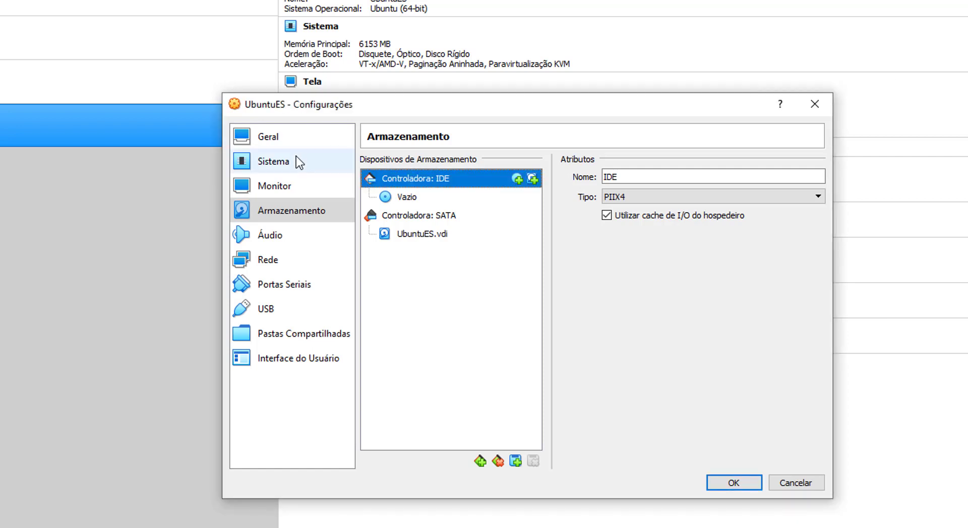
Attach ubuntu-20.10-live-server-amd64.iso from the desktop as an optical disc on the IDE controller and save the settings.
{"action": "left_click", "coordinate": [517, 179]}
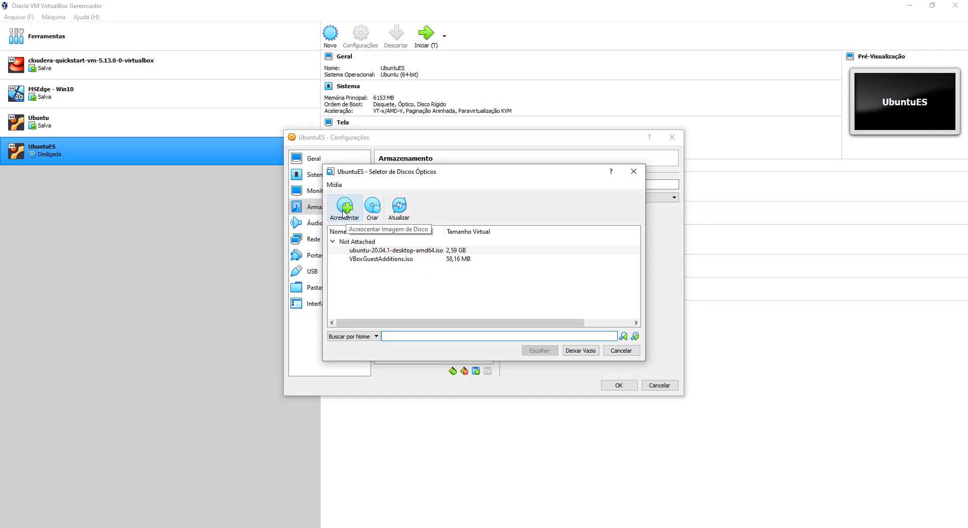
{"action": "left_click", "coordinate": [344, 213]}
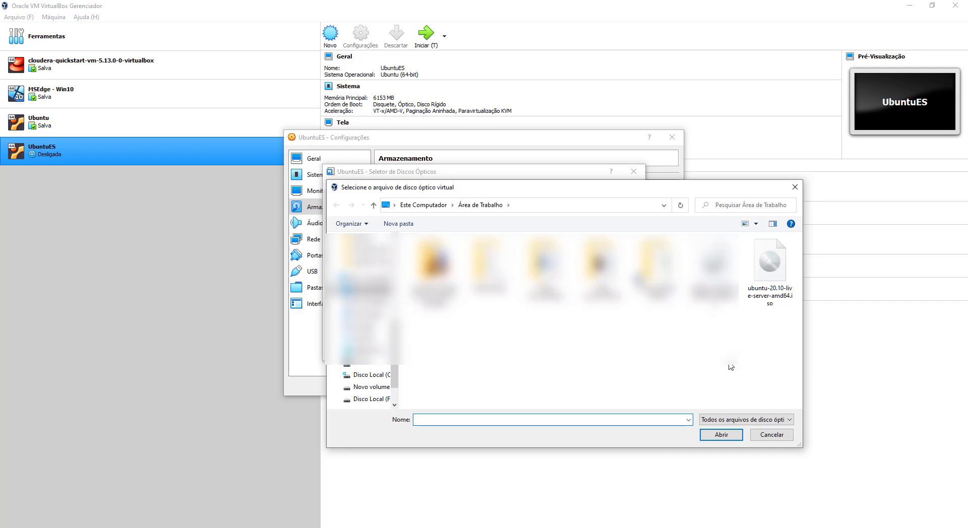
{"action": "left_click", "coordinate": [777, 261]}
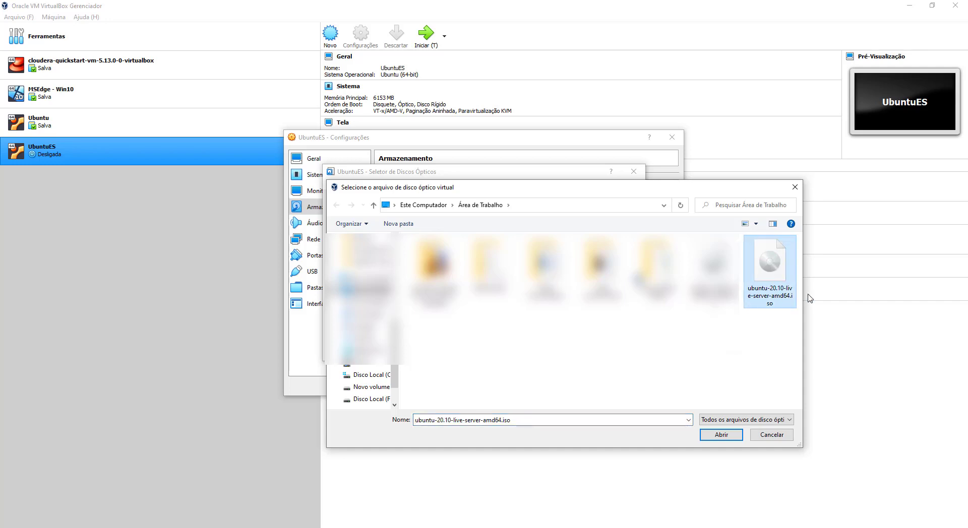
{"action": "left_click", "coordinate": [722, 436]}
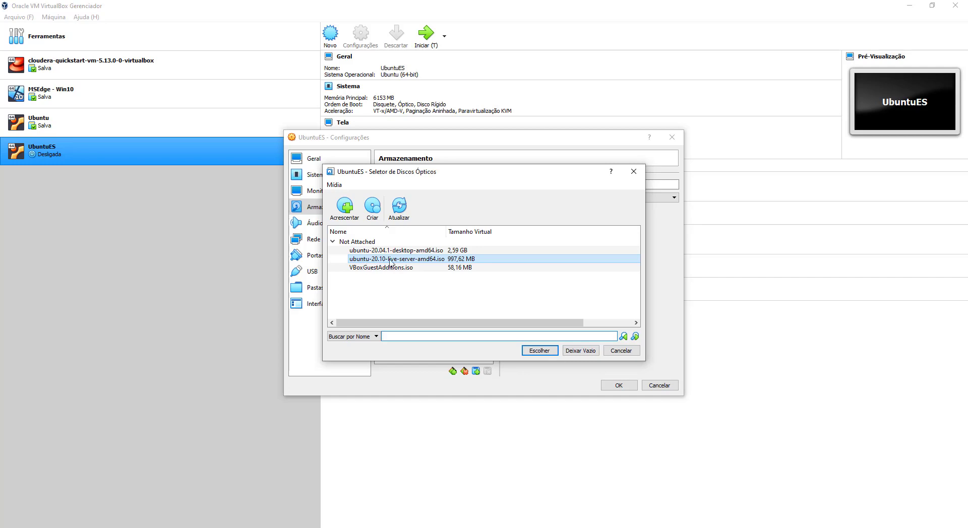
{"action": "left_click", "coordinate": [550, 352]}
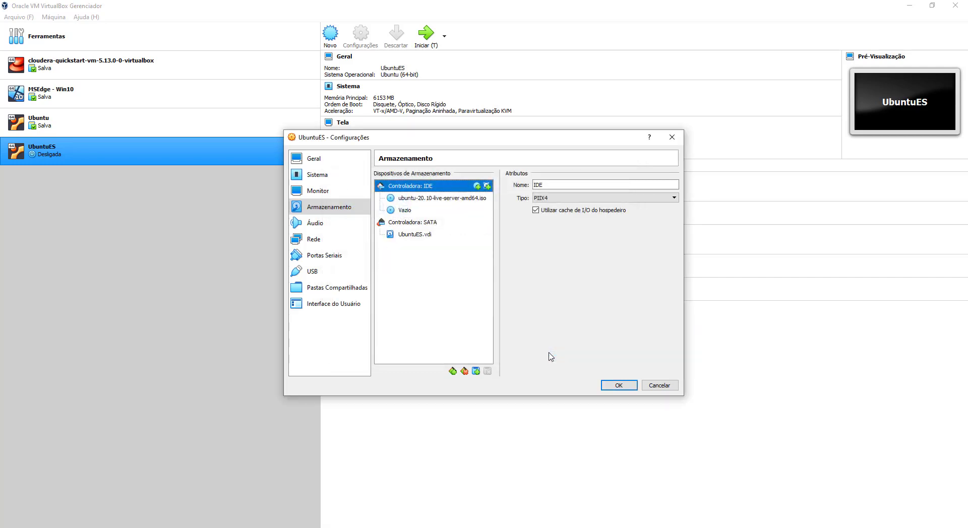
{"action": "left_click", "coordinate": [422, 199]}
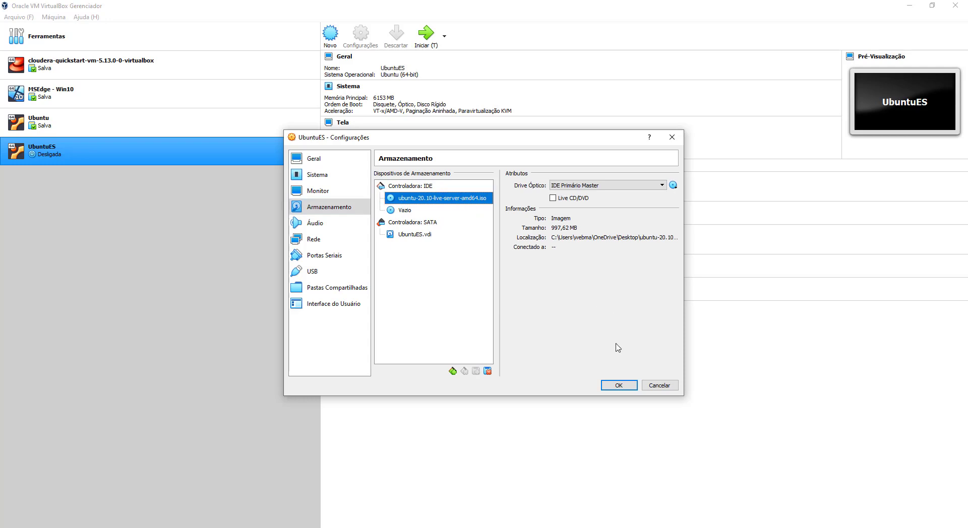
{"action": "left_click", "coordinate": [619, 386]}
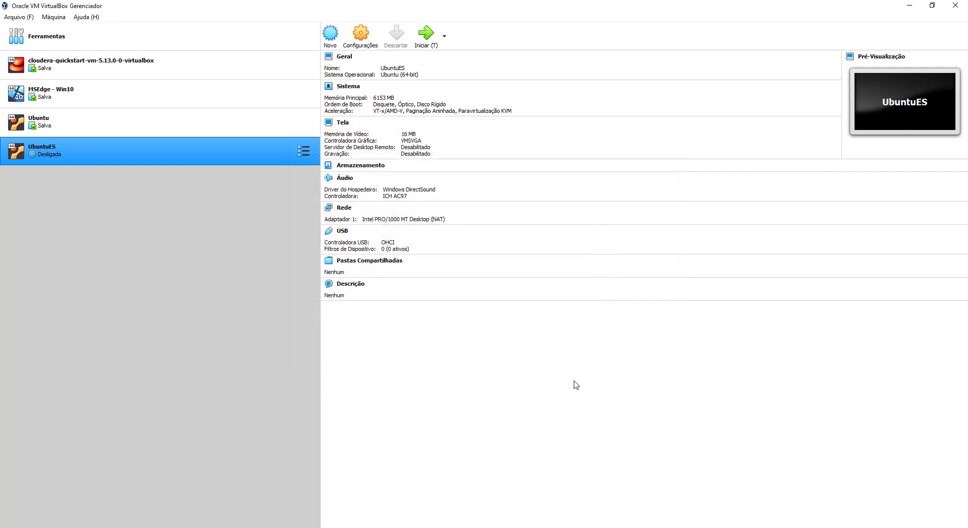